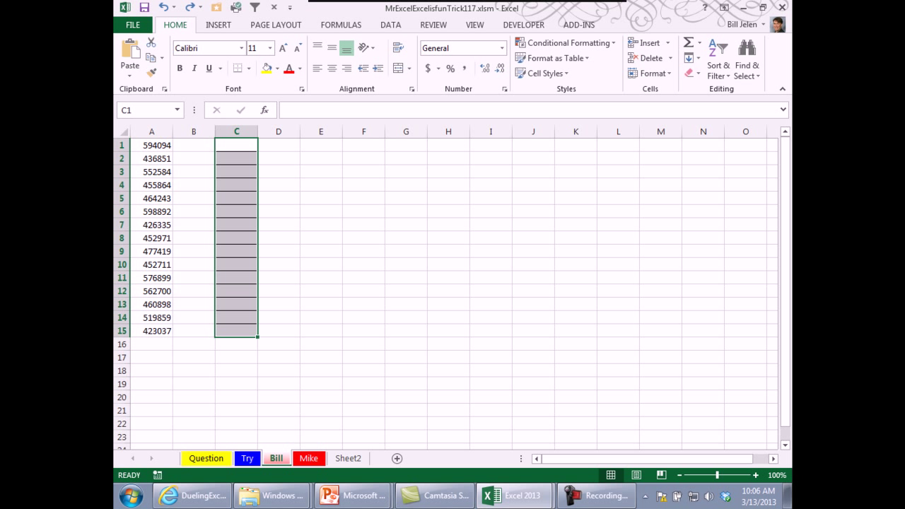
Step: Examine the question on the Question sheet, the GetOver function's code in the Visual Basic editor, and the possible output ranges on the worksheet
{"action": "left_click", "coordinate": [212, 461]}
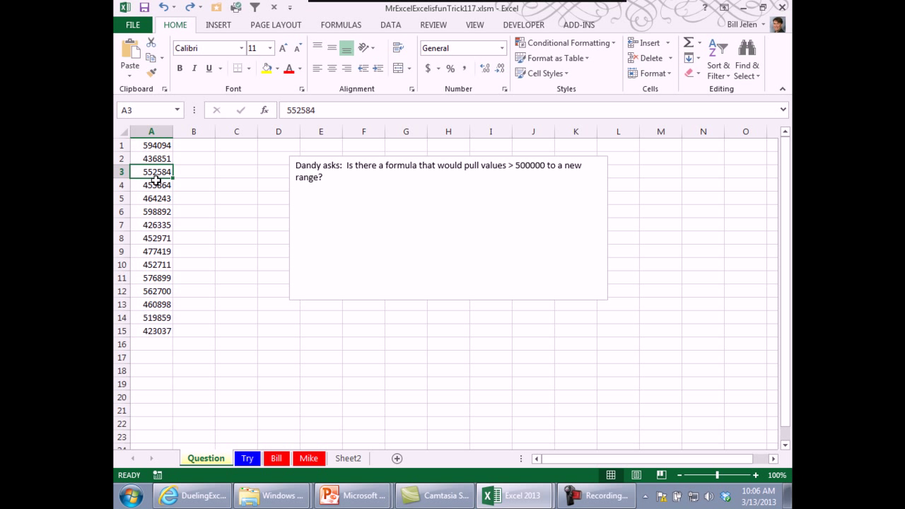
{"action": "left_click", "coordinate": [275, 459]}
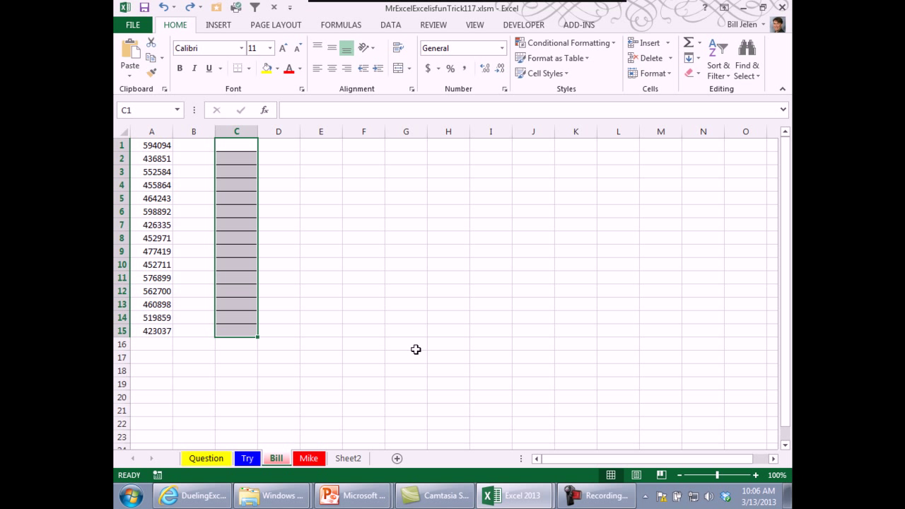
{"action": "key", "text": "alt+F11"}
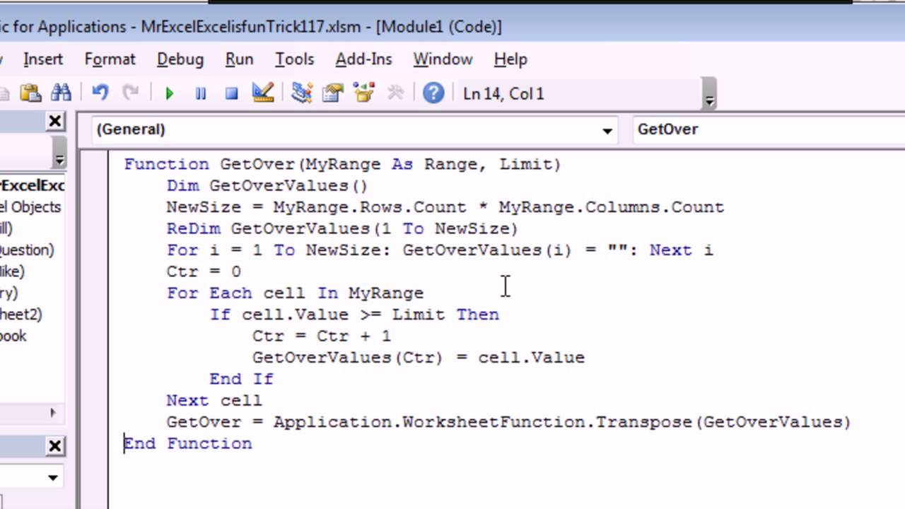
{"action": "key", "text": "alt+Tab"}
{"action": "left_click_drag", "start_coordinate": [273, 321], "coordinate": [333, 322]}
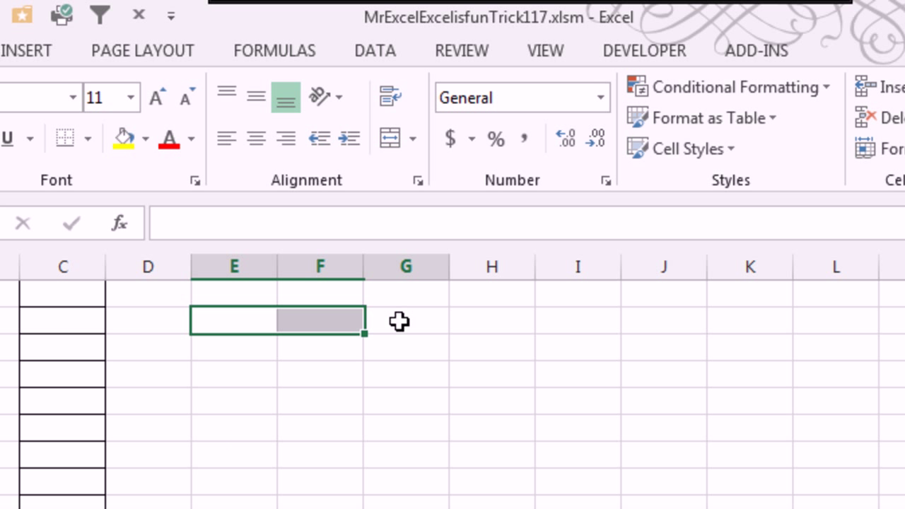
{"action": "left_click_drag", "start_coordinate": [400, 322], "coordinate": [653, 324]}
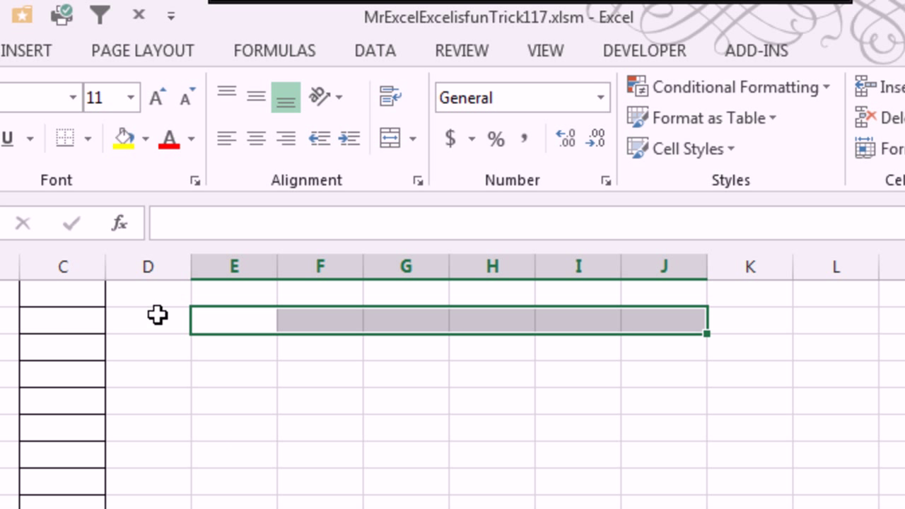
{"action": "left_click_drag", "start_coordinate": [73, 291], "coordinate": [70, 508]}
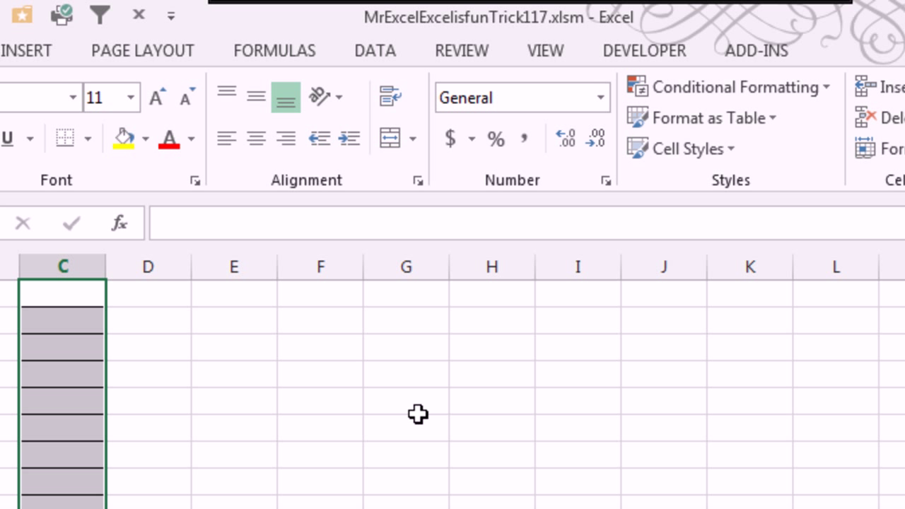
{"action": "key", "text": "alt+Tab"}
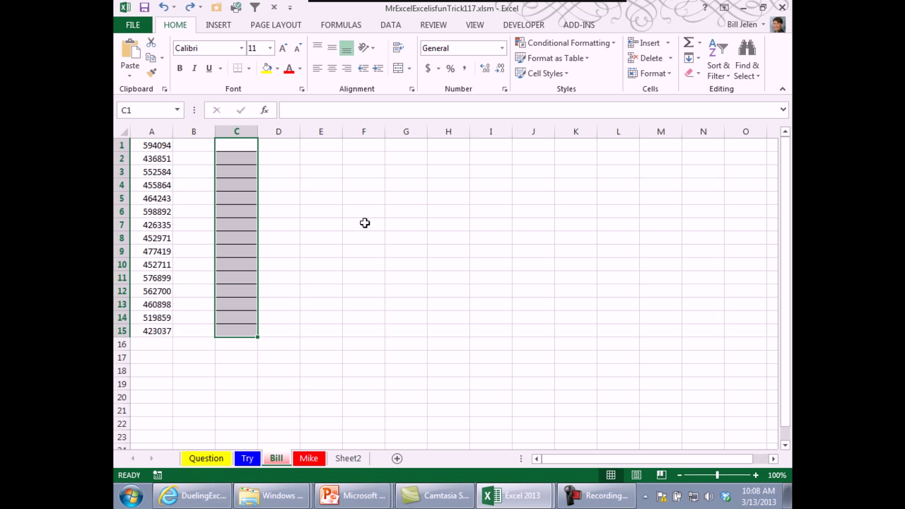
Step: Enter the array formula =GetOver(A1:A15,500000) across the range C1:C15
{"action": "left_click_drag", "start_coordinate": [236, 142], "coordinate": [230, 325]}
{"action": "type", "text": "="}
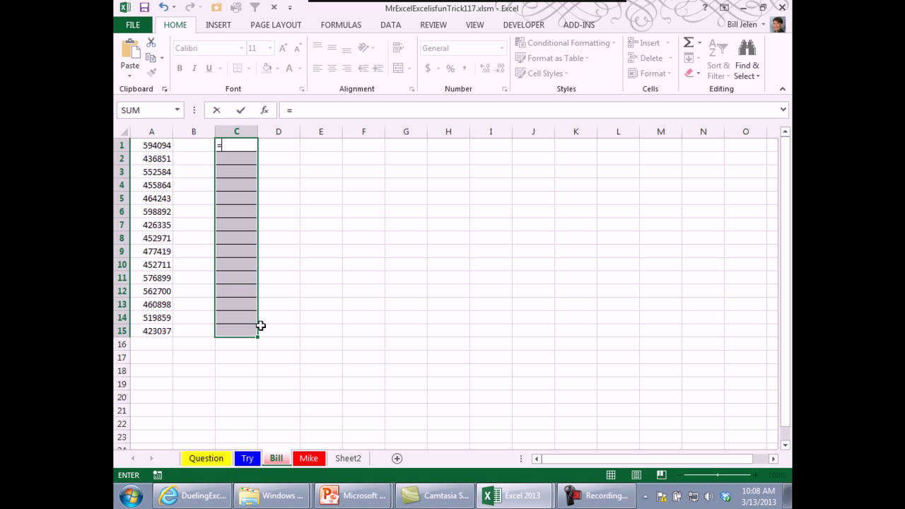
{"action": "type", "text": "getover("}
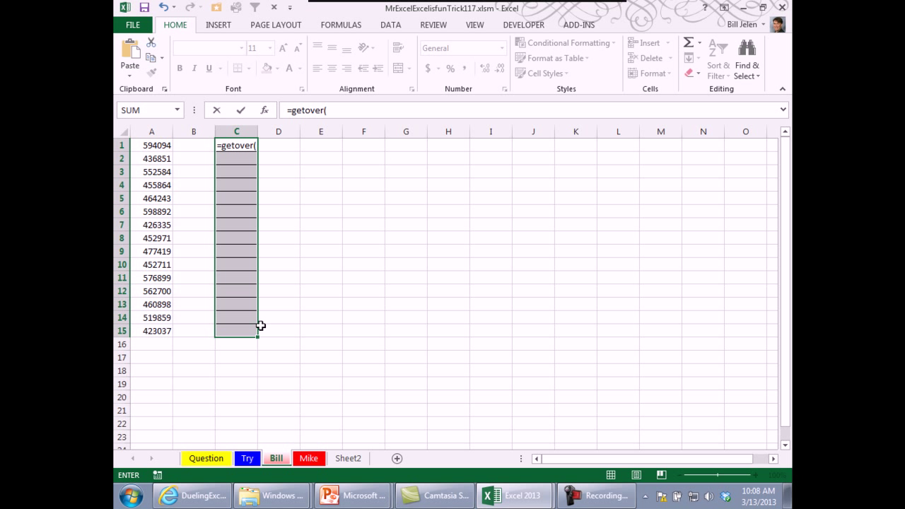
{"action": "left_click_drag", "start_coordinate": [144, 146], "coordinate": [165, 331]}
{"action": "type", "text": ","}
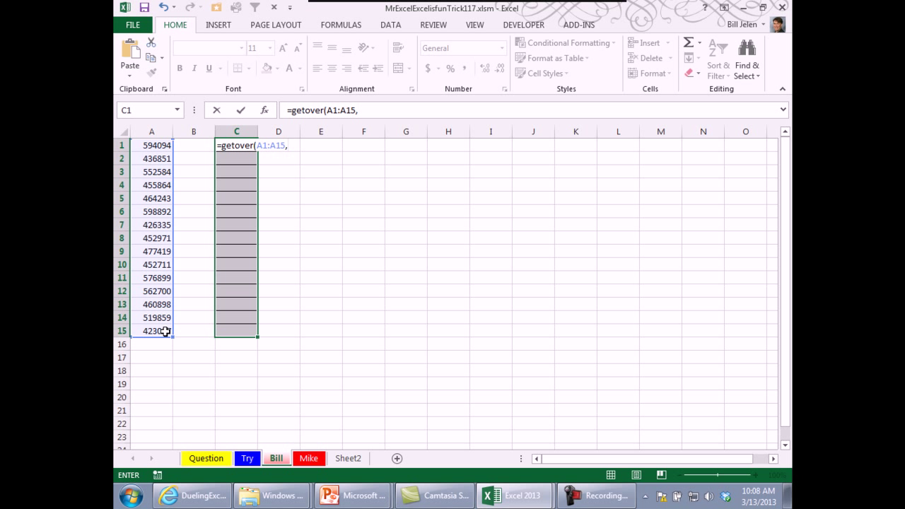
{"action": "type", "text": "500000"}
{"action": "key", "text": "ctrl+shift+Return"}
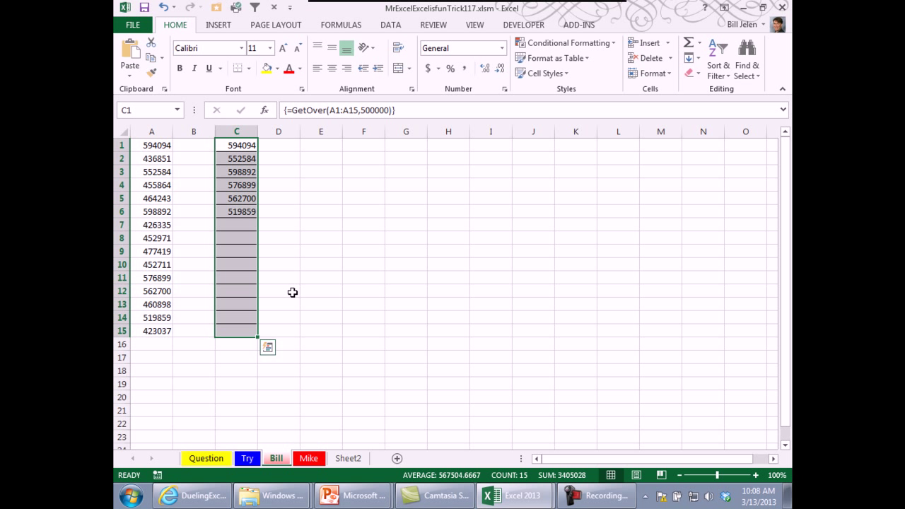
Step: Enter the array formula =GetOver(A1:A15,500000) across the smaller range E1:E4
{"action": "left_click", "coordinate": [327, 145]}
{"action": "left_click_drag", "start_coordinate": [327, 145], "coordinate": [325, 184]}
{"action": "type", "text": "=getover("}
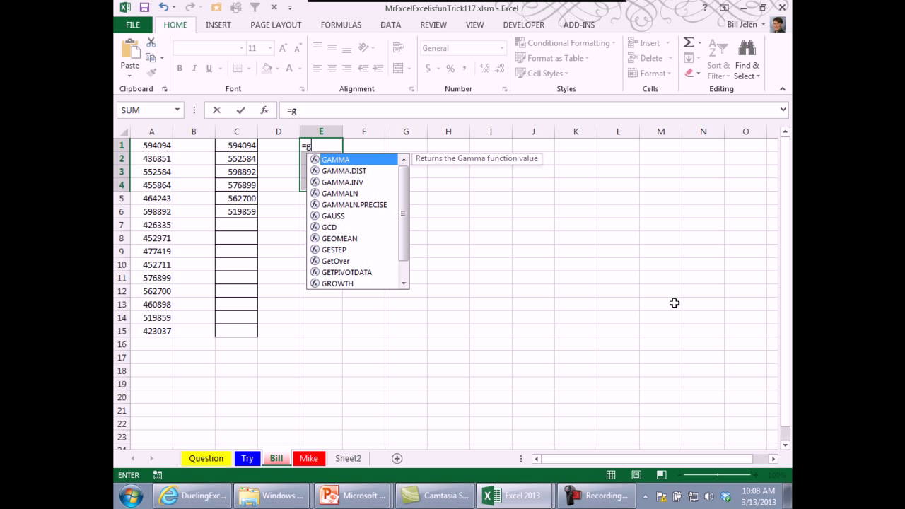
{"action": "key", "text": "Left"}
{"action": "key", "text": "Left"}
{"action": "key", "text": "Left"}
{"action": "key", "text": "Left"}
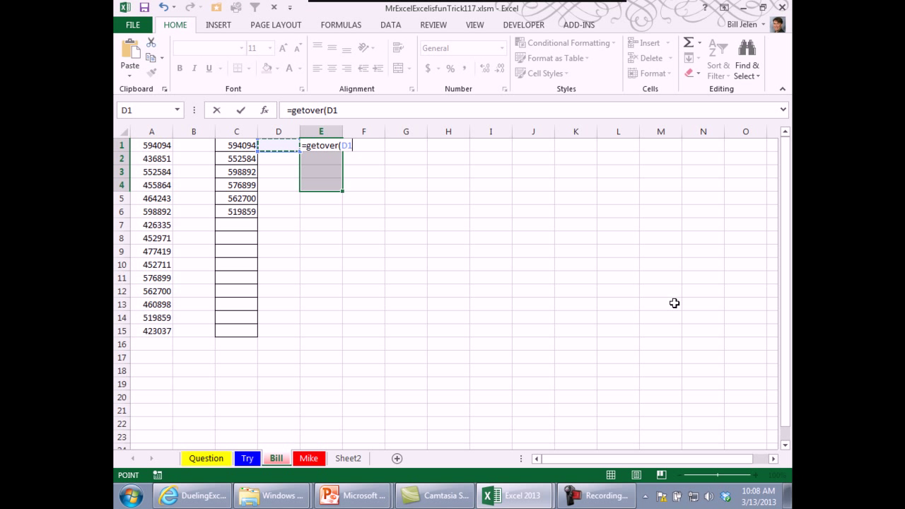
{"action": "key", "text": "ctrl+shift+Down"}
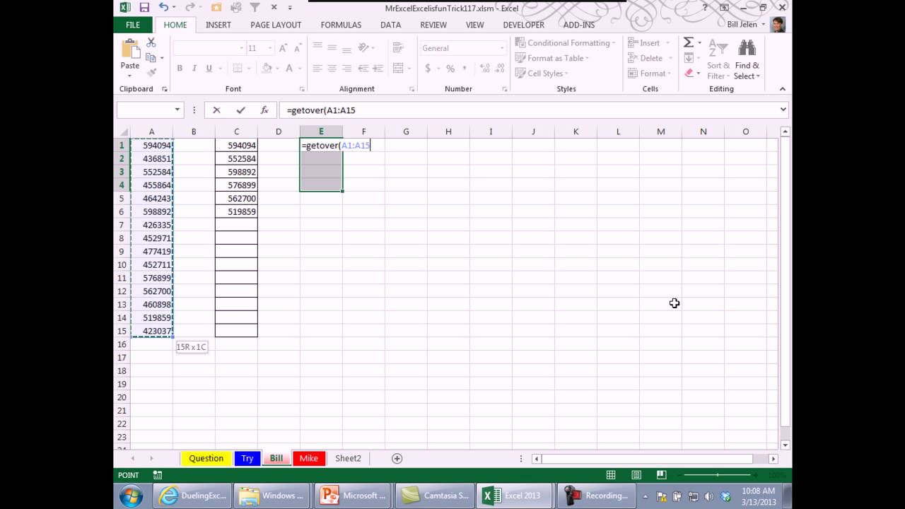
{"action": "type", "text": ",500000"}
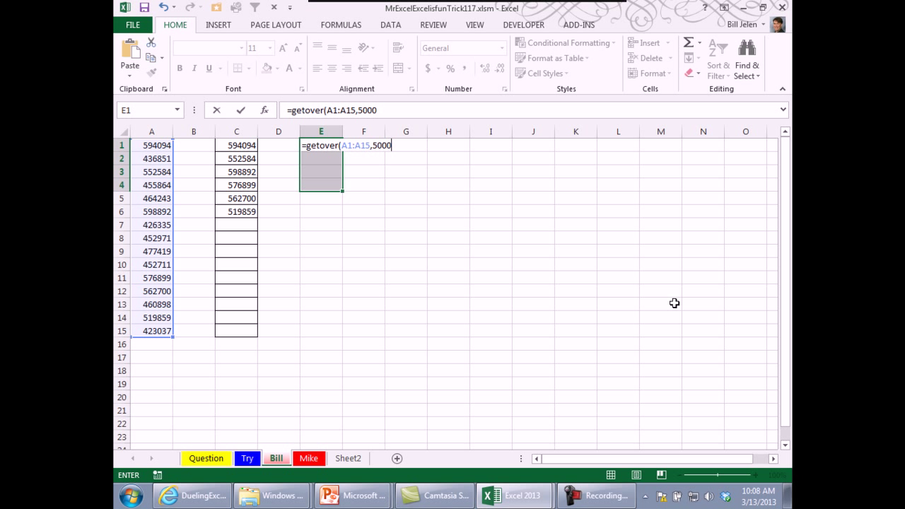
{"action": "type", "text": ")"}
{"action": "key", "text": "ctrl+shift+Return"}
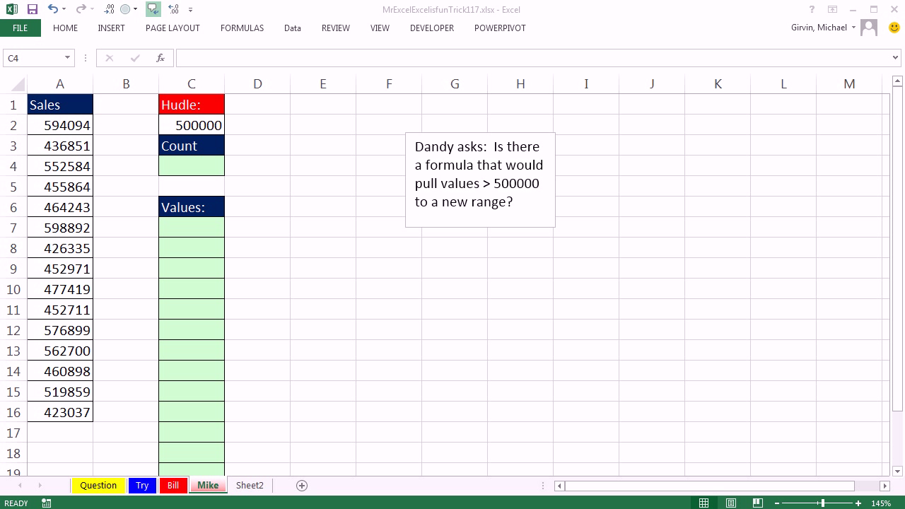
{"action": "left_click", "coordinate": [326, 203]}
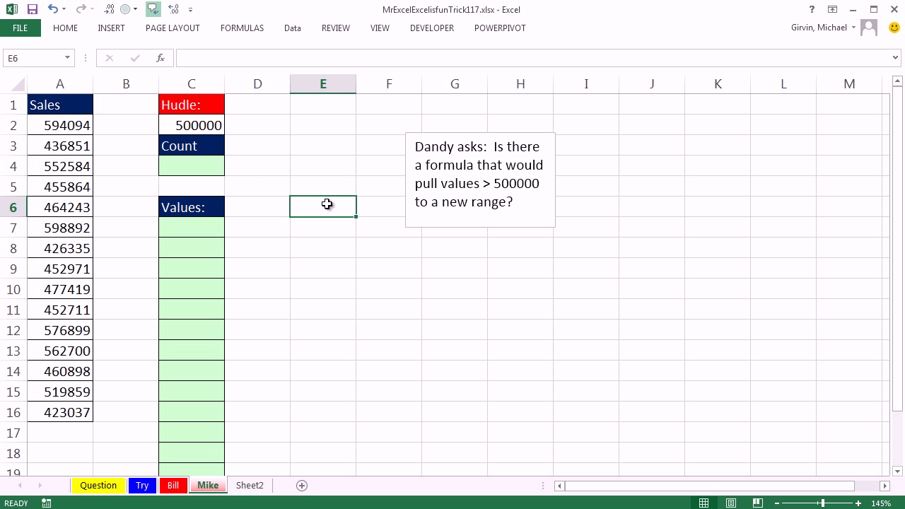
{"action": "left_click", "coordinate": [212, 165]}
{"action": "type", "text": "=c"}
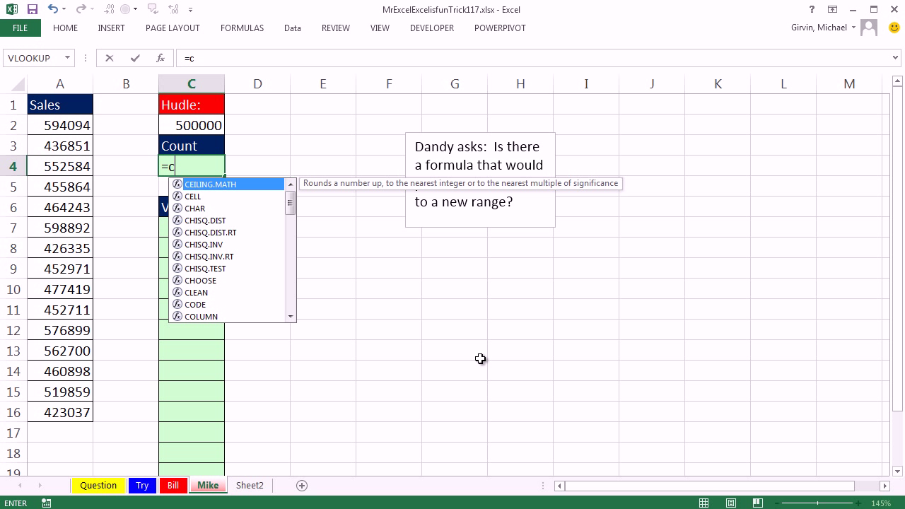
{"action": "type", "text": "ountif"}
{"action": "key", "text": "Tab"}
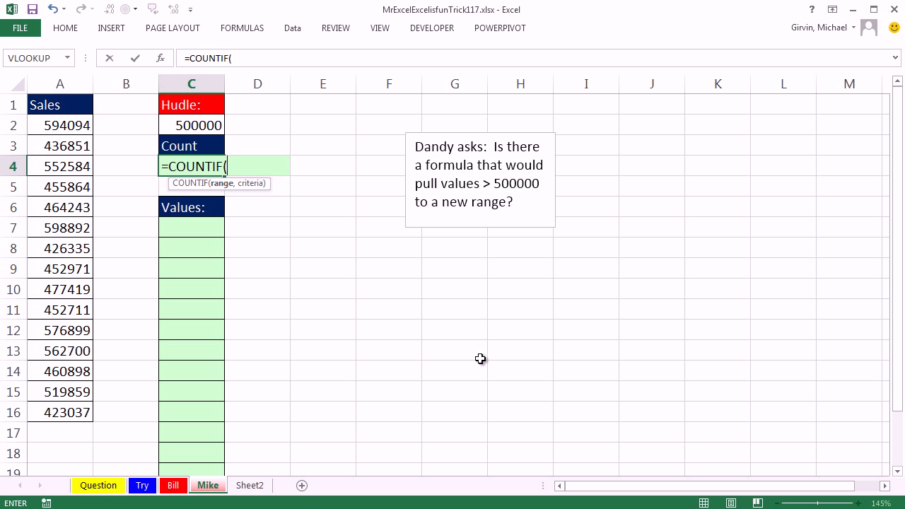
{"action": "key", "text": "Escape"}
Step: Create a defined name for the sales values in A1:A16 from the top-row label, and select the named cells
{"action": "left_click_drag", "start_coordinate": [69, 116], "coordinate": [80, 413]}
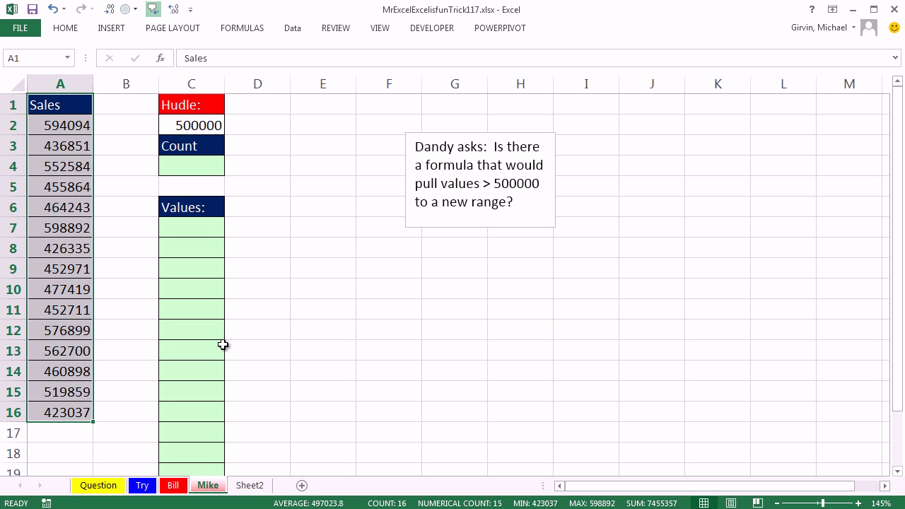
{"action": "key", "text": "ctrl+shift+F3"}
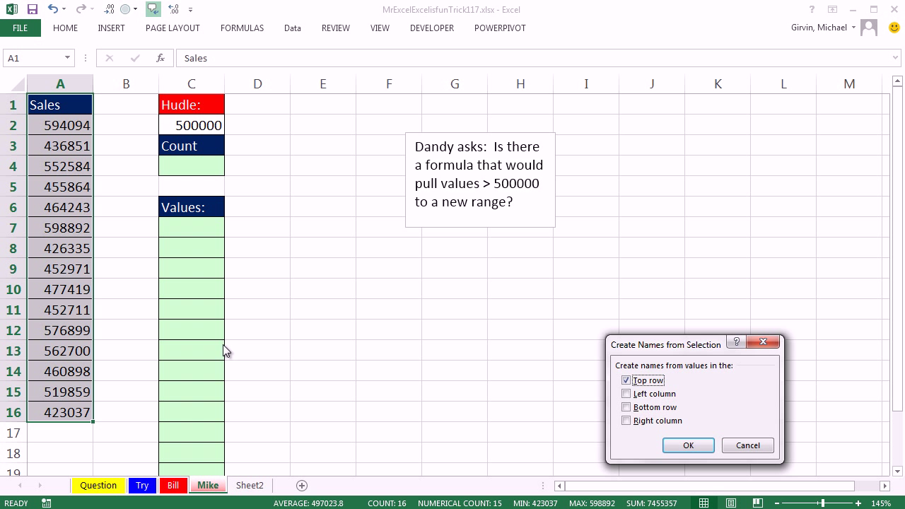
{"action": "left_click_drag", "start_coordinate": [696, 350], "coordinate": [203, 121]}
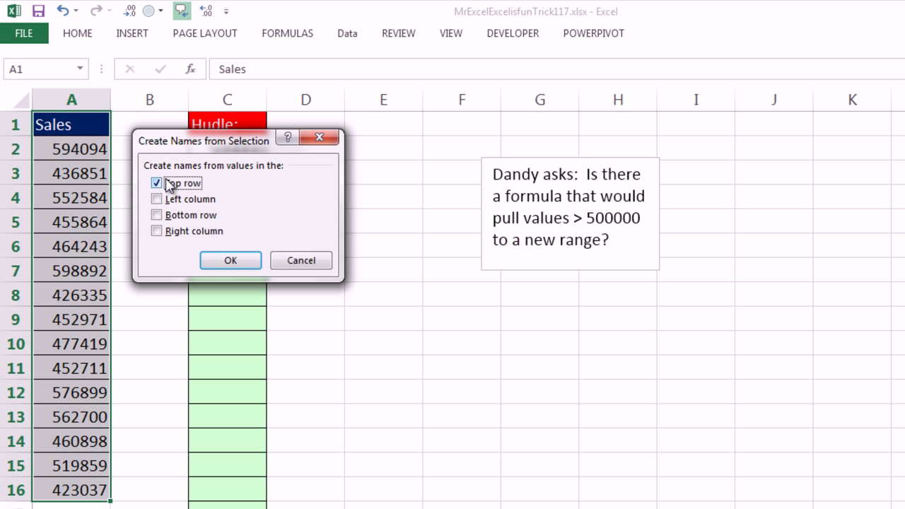
{"action": "left_click", "coordinate": [237, 261]}
{"action": "left_click_drag", "start_coordinate": [83, 146], "coordinate": [94, 491]}
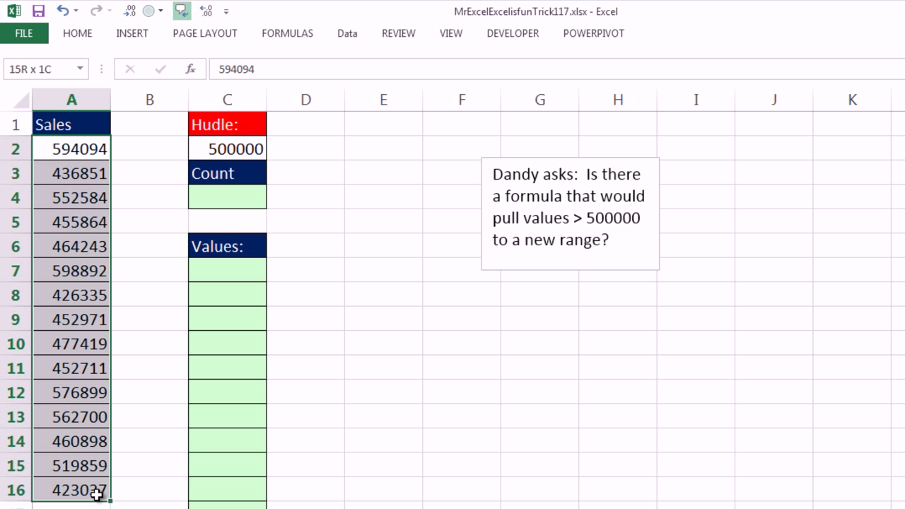
Step: Count the sales above the hurdle by entering =COUNTIF(Sales,">"&C2) in cell C4
{"action": "left_click", "coordinate": [228, 195]}
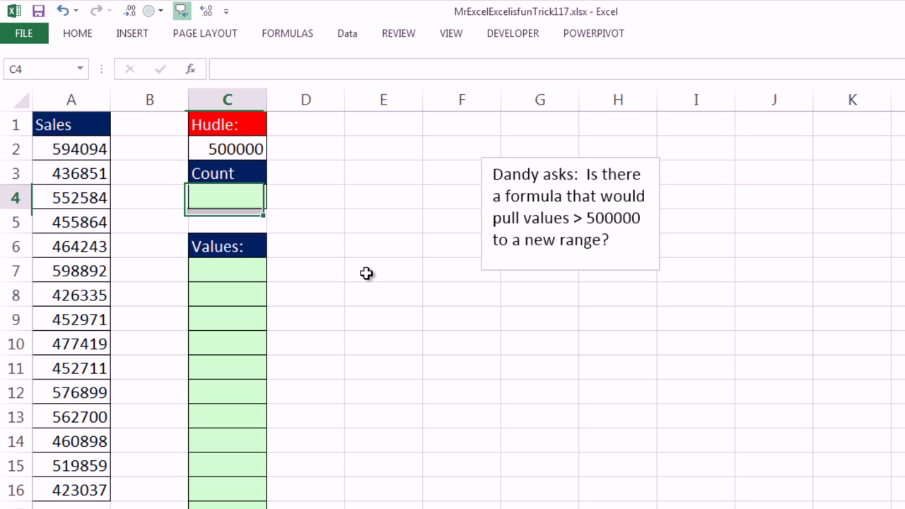
{"action": "type", "text": "=coun"}
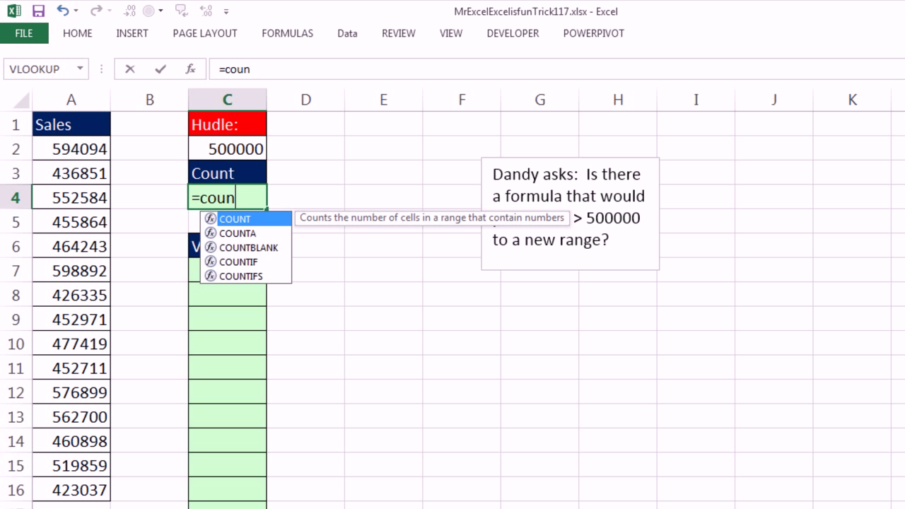
{"action": "type", "text": "tif(s"}
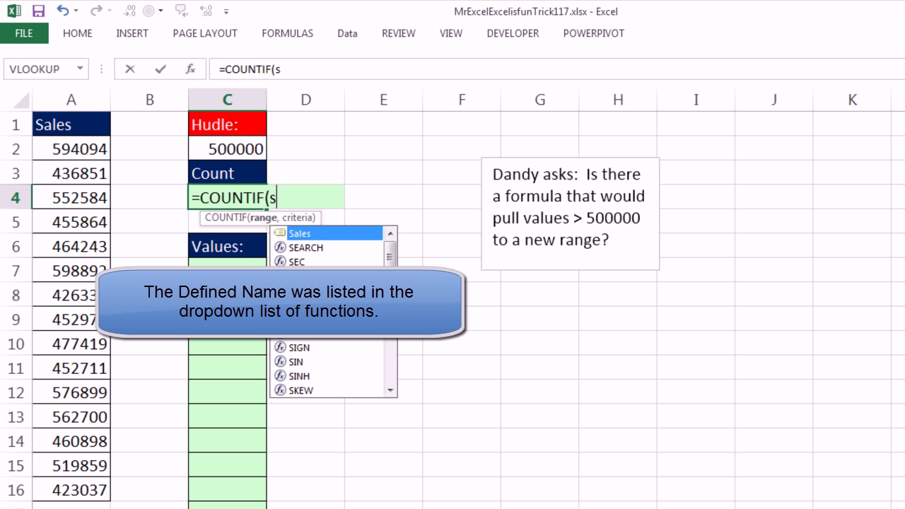
{"action": "key", "text": "Tab"}
{"action": "type", "text": ","}
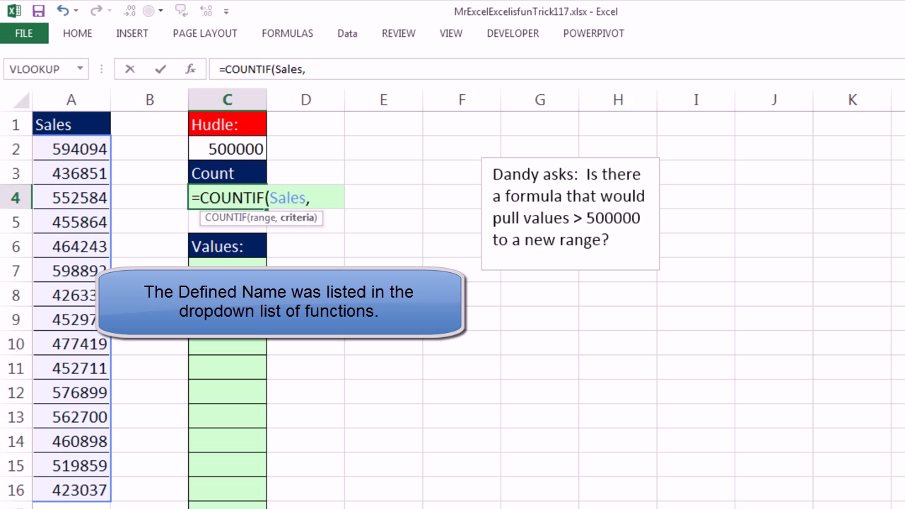
{"action": "type", "text": "\">\""}
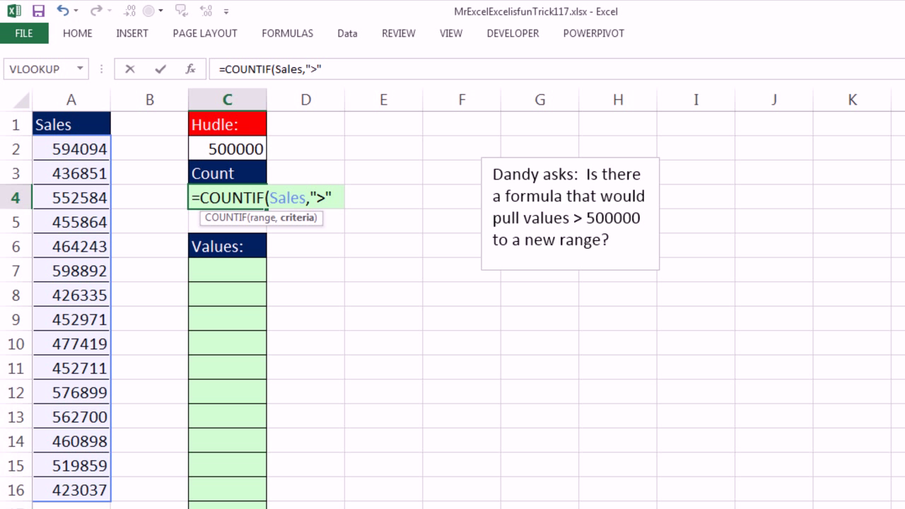
{"action": "type", "text": "&"}
{"action": "left_click", "coordinate": [247, 151]}
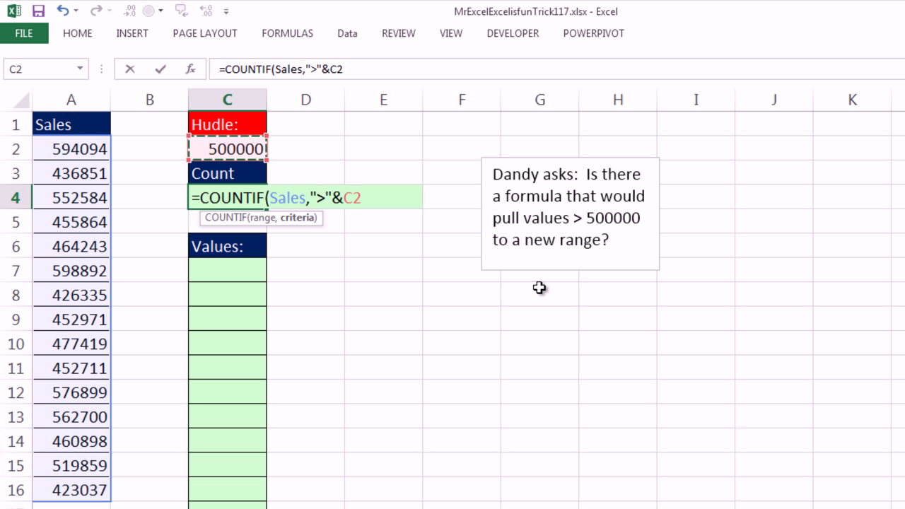
{"action": "key", "text": "ctrl+Return"}
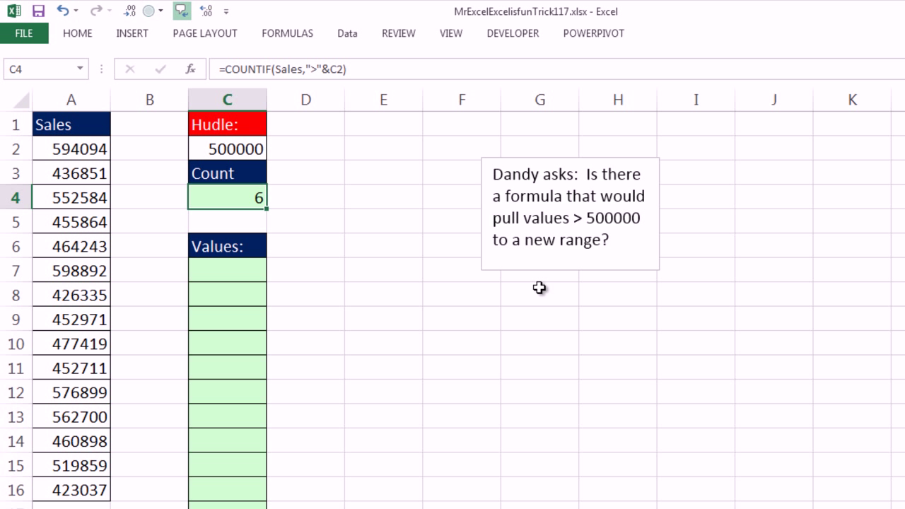
Step: Enter the formula =LARGE(Sales,ROWS(C$7:C7)) in cell C7 under the Values heading
{"action": "left_click", "coordinate": [229, 273]}
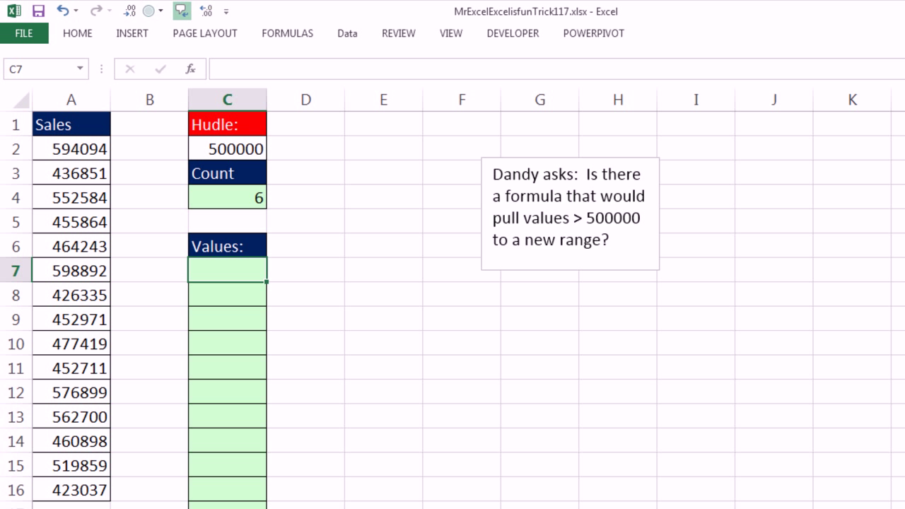
{"action": "type", "text": "=al"}
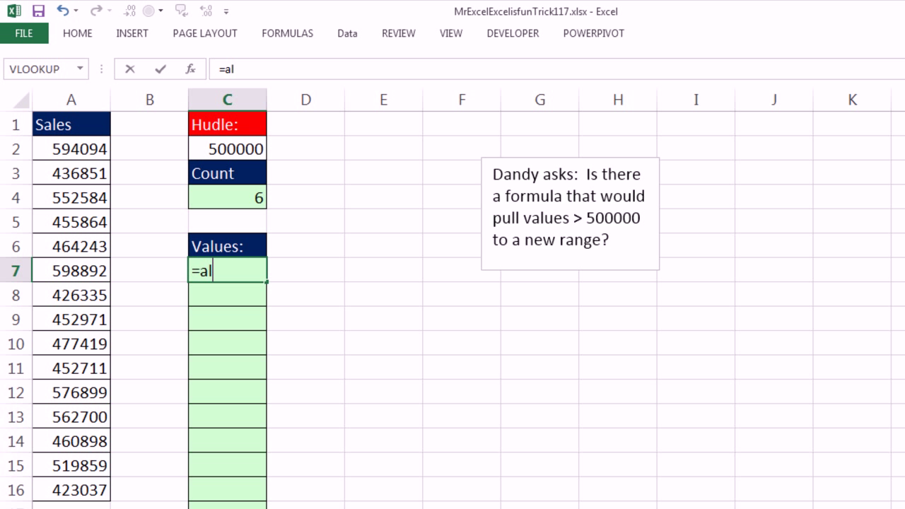
{"action": "key", "text": "BackSpace"}
{"action": "key", "text": "BackSpace"}
{"action": "type", "text": "la"}
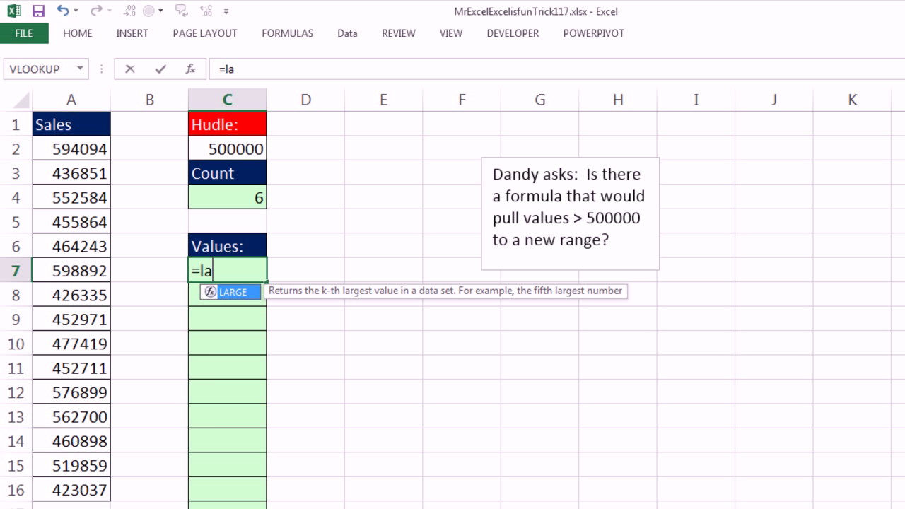
{"action": "key", "text": "Tab"}
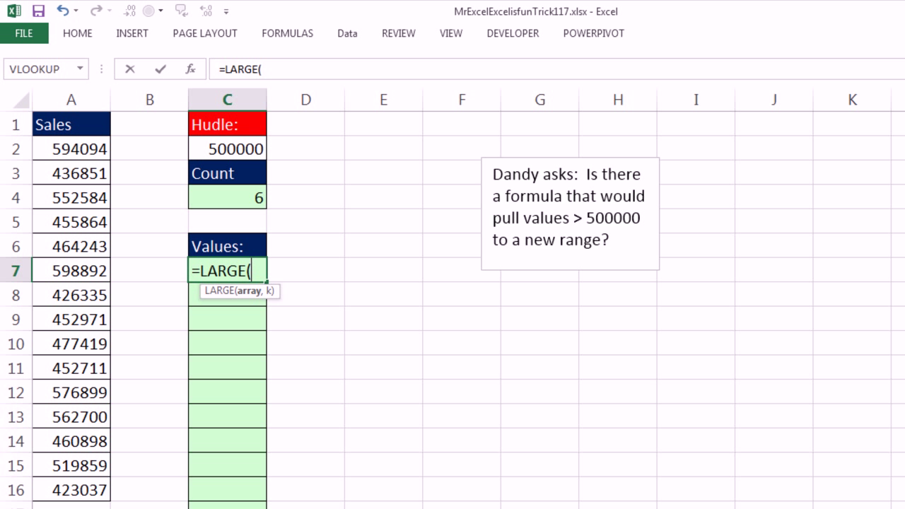
{"action": "type", "text": "s"}
{"action": "key", "text": "Tab"}
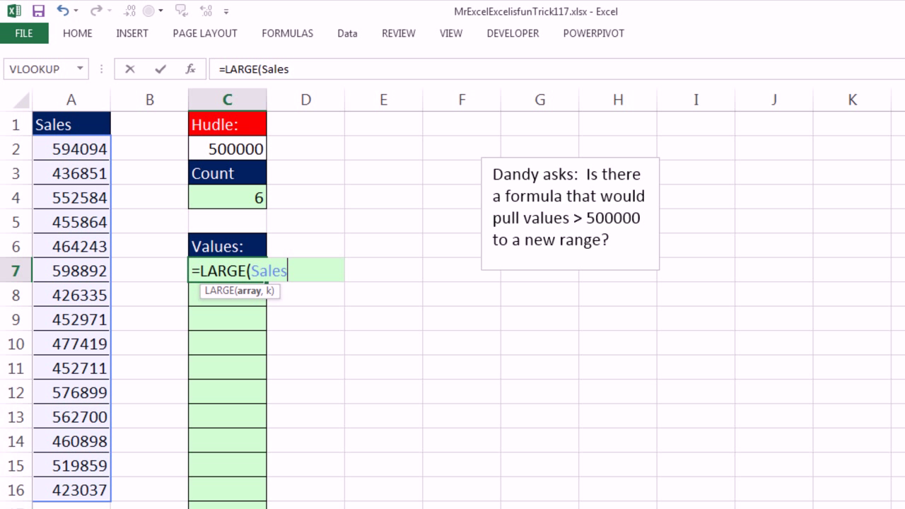
{"action": "type", "text": ","}
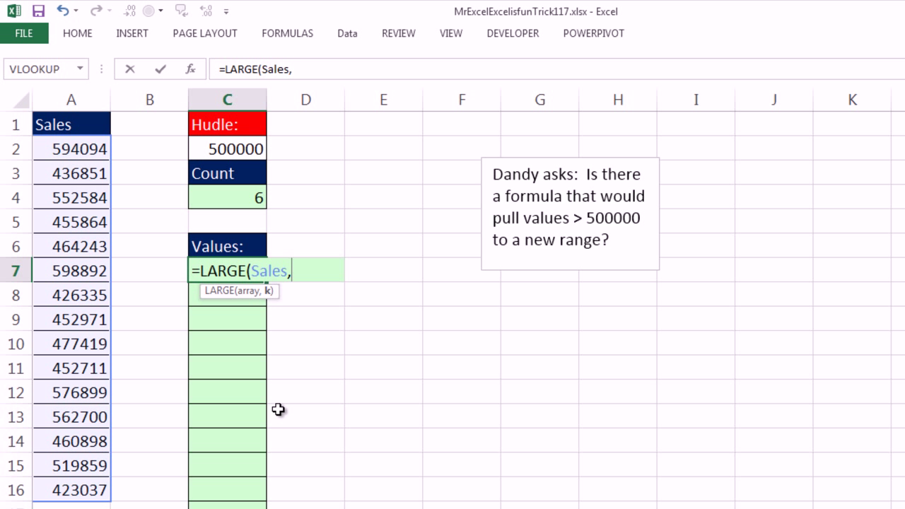
{"action": "type", "text": "rows"}
{"action": "key", "text": "Tab"}
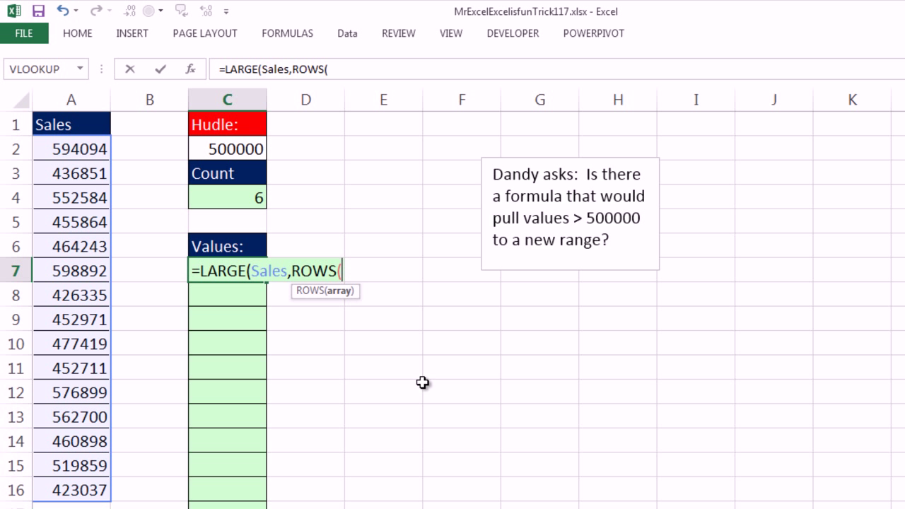
{"action": "type", "text": "C$7"}
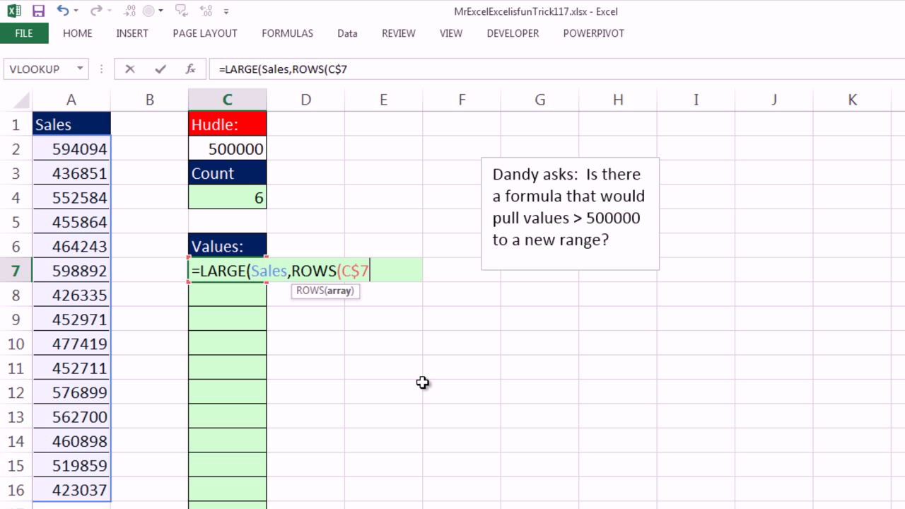
{"action": "type", "text": ":C7)"}
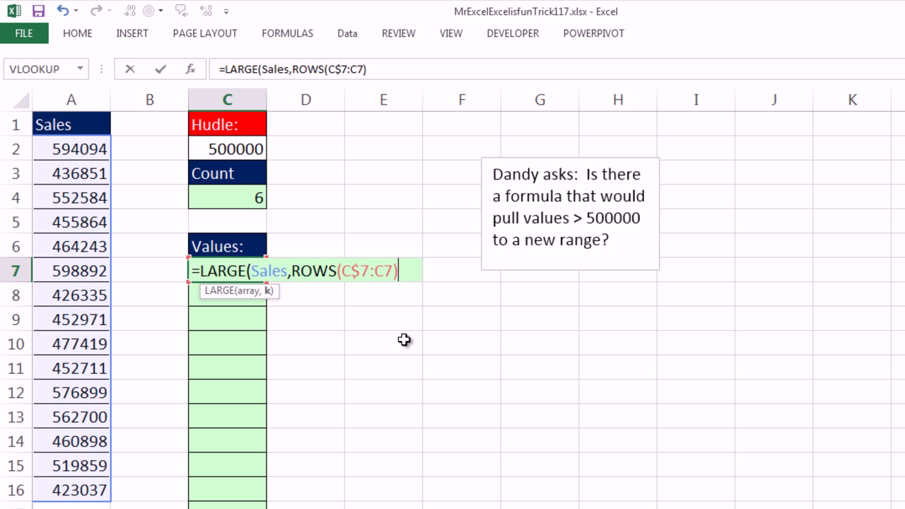
{"action": "type", "text": ")"}
{"action": "key", "text": "ctrl+Return"}
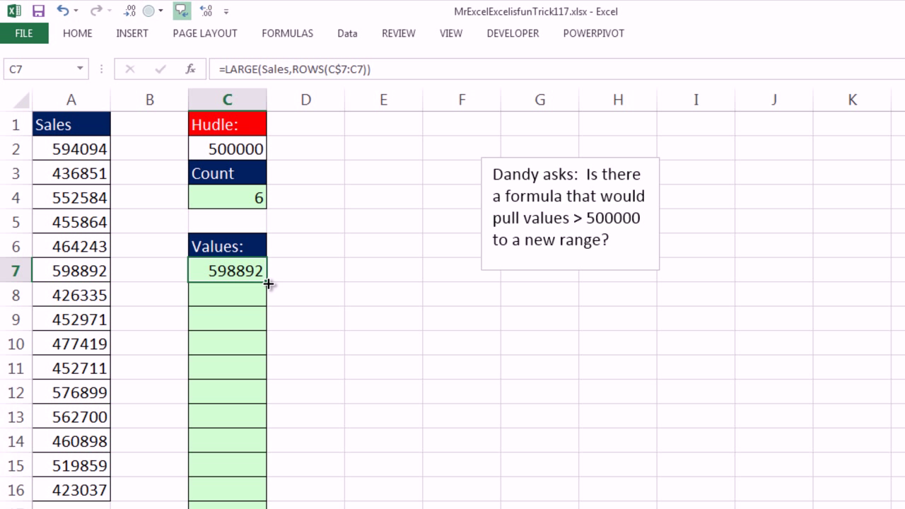
Step: Copy the LARGE formula from C7 down the green Values cells and check the expanding range in C10's formula
{"action": "left_click_drag", "start_coordinate": [271, 283], "coordinate": [297, 501]}
{"action": "scroll", "coordinate": [297, 425], "scroll_direction": "up", "scroll_amount": 2}
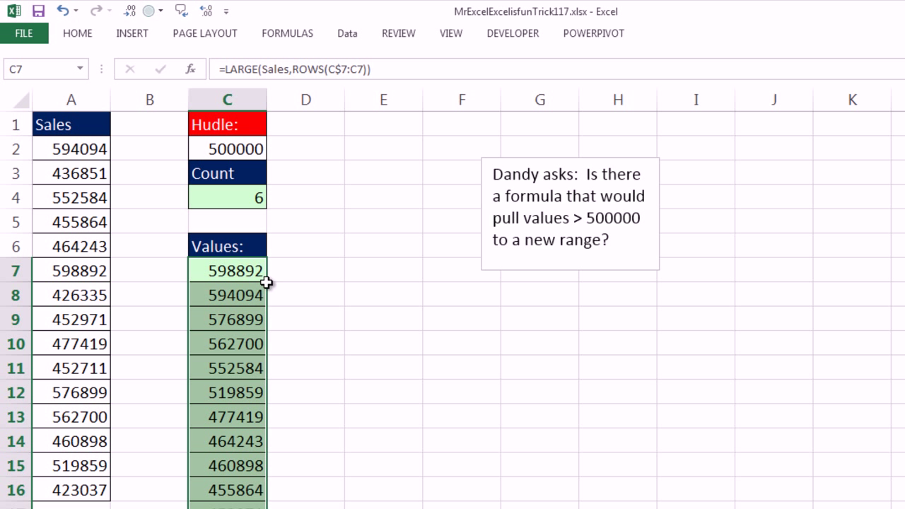
{"action": "double_click", "coordinate": [237, 266]}
{"action": "key", "text": "Escape"}
{"action": "double_click", "coordinate": [247, 346]}
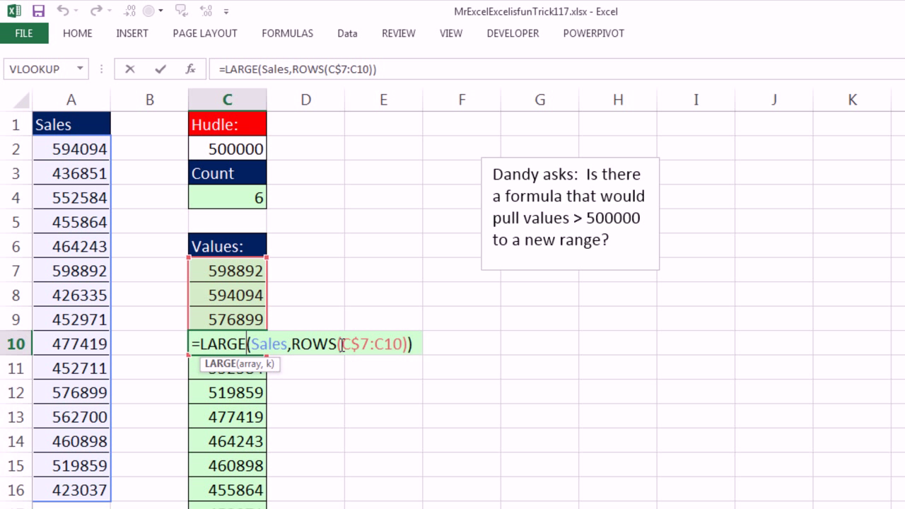
Step: Start wrapping C7's formula in an IF function with the logical test ROWS(C$7:C7)>C$4 in front of LARGE
{"action": "left_click", "coordinate": [255, 271]}
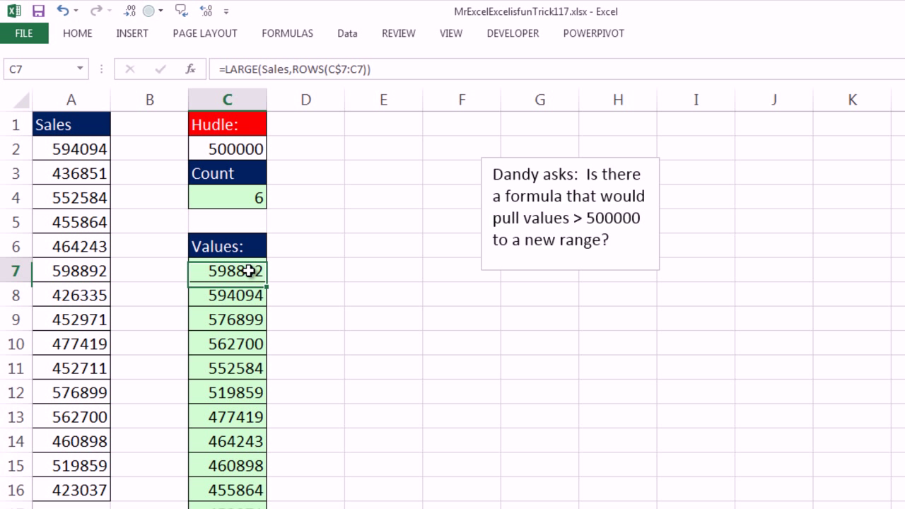
{"action": "double_click", "coordinate": [203, 270]}
{"action": "left_click", "coordinate": [202, 271]}
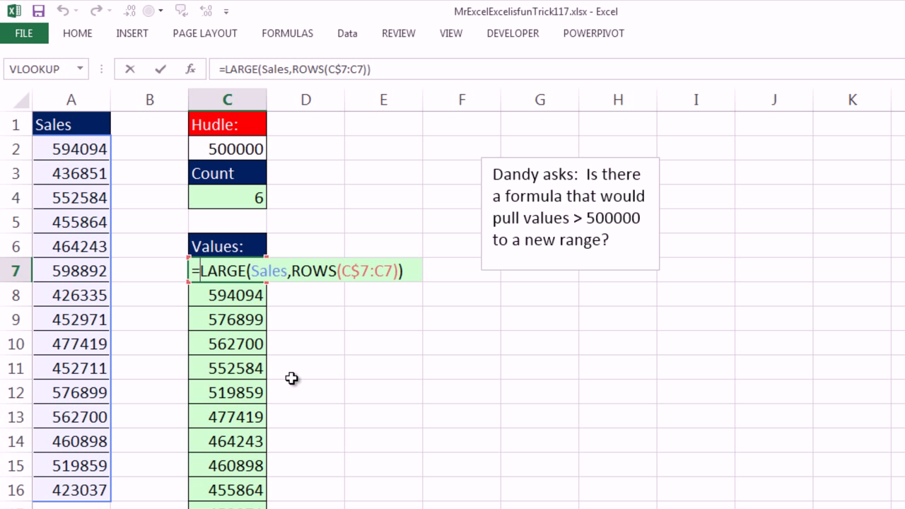
{"action": "type", "text": "IF("}
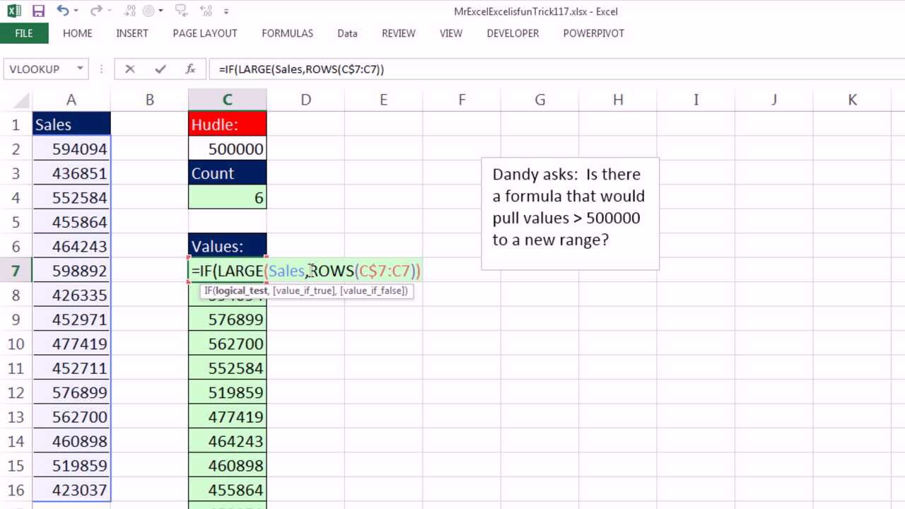
{"action": "left_click_drag", "start_coordinate": [310, 271], "coordinate": [417, 271]}
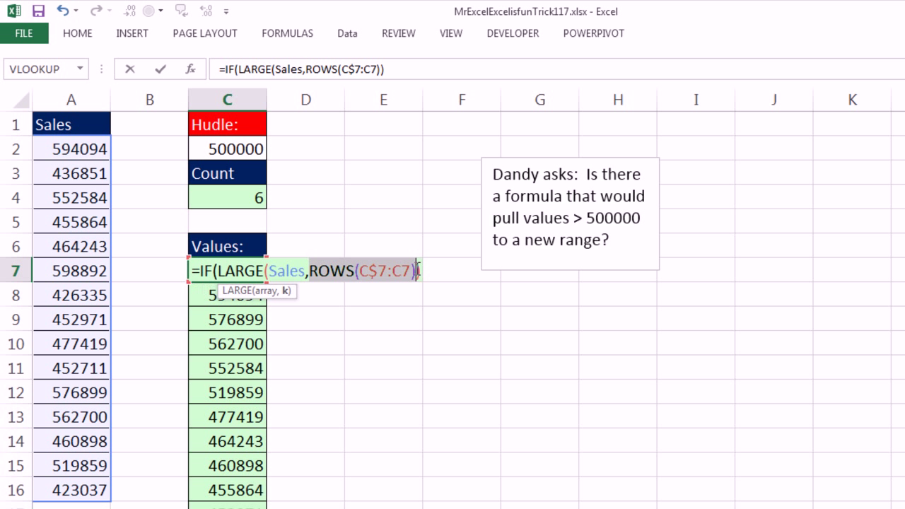
{"action": "left_click", "coordinate": [219, 271]}
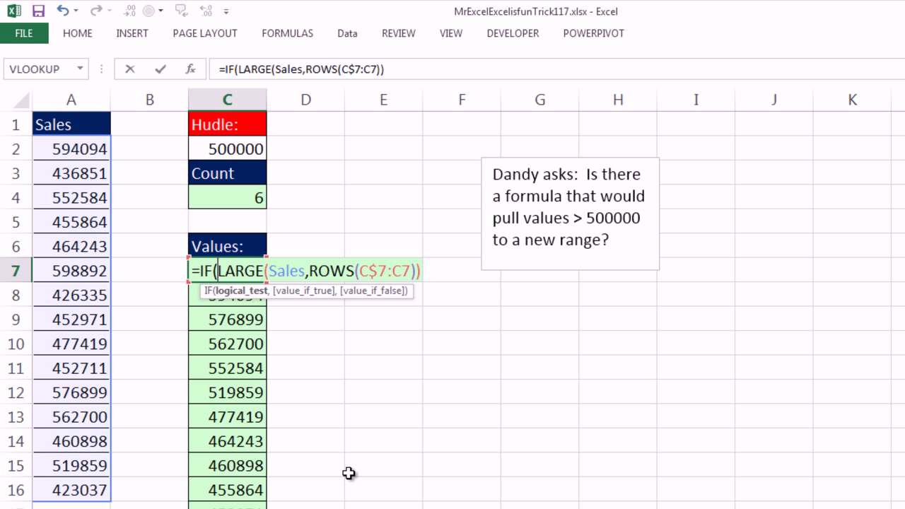
{"action": "key", "text": "ctrl+v"}
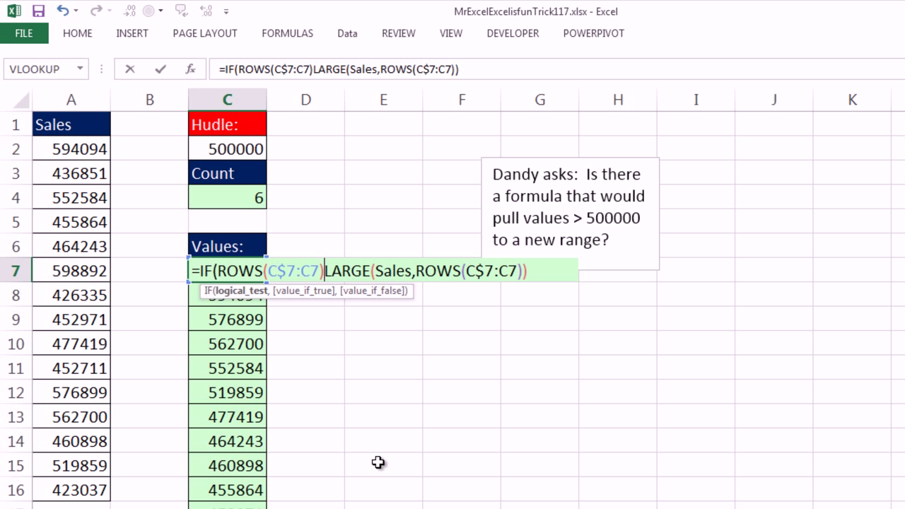
{"action": "type", "text": ">"}
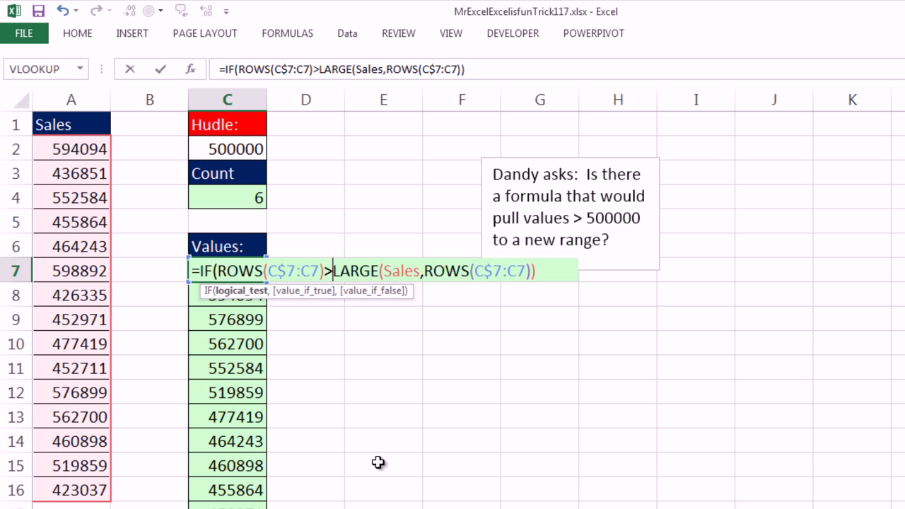
{"action": "left_click", "coordinate": [240, 197]}
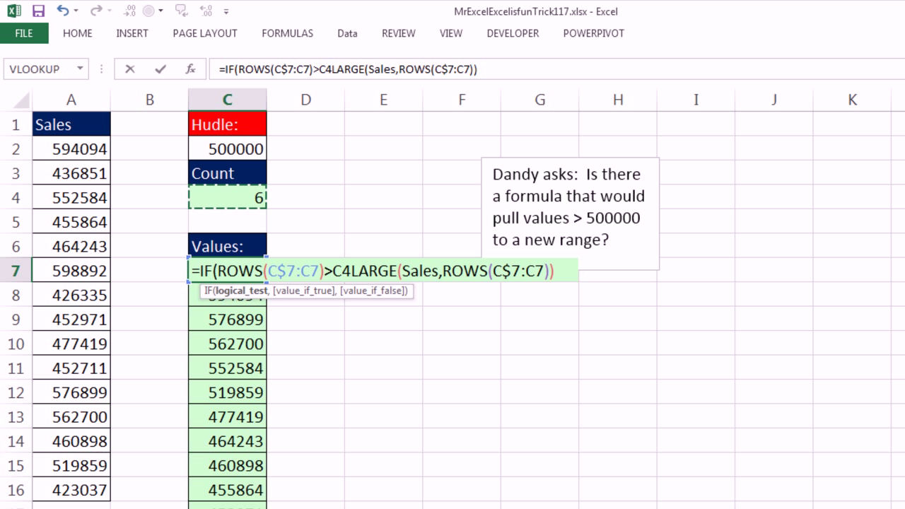
{"action": "key", "text": "F4"}
{"action": "key", "text": "F4"}
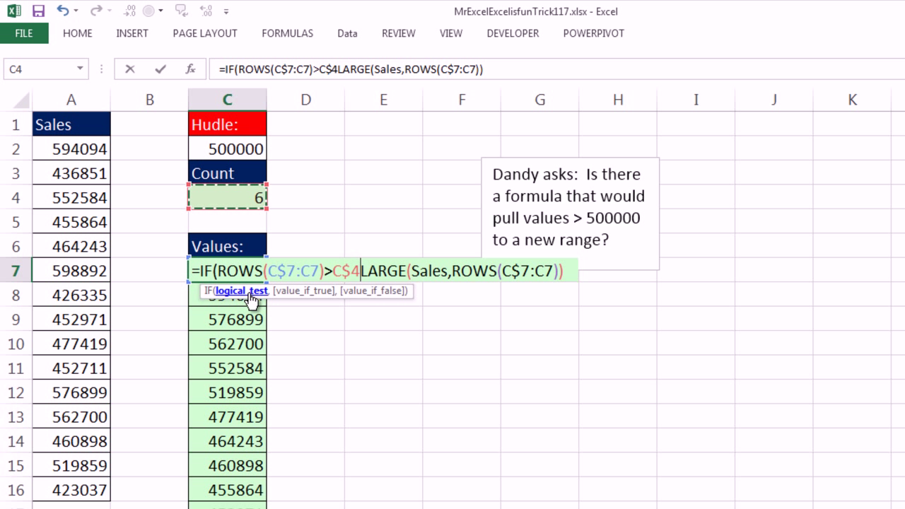
Step: Complete the IF in C7 with "" if true and the LARGE expression if false, and fill the formula down the Values column
{"action": "type", "text": ","}
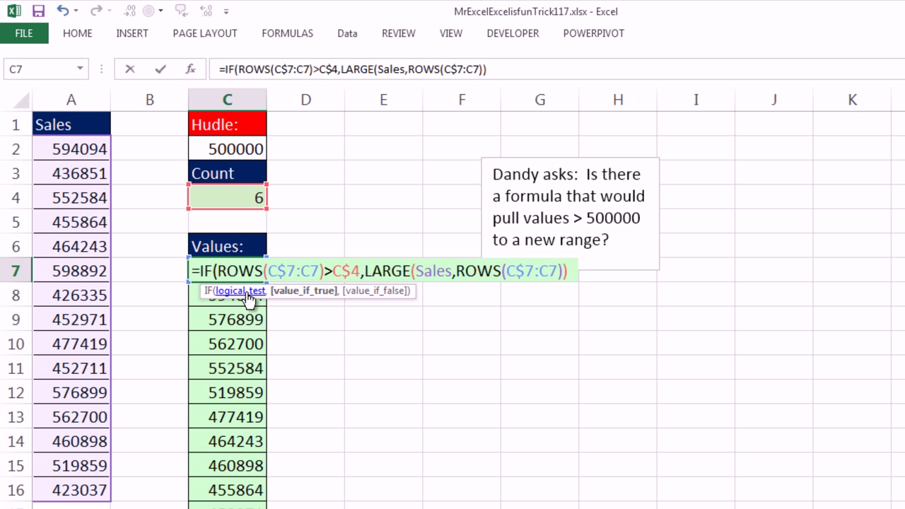
{"action": "type", "text": "\"\""}
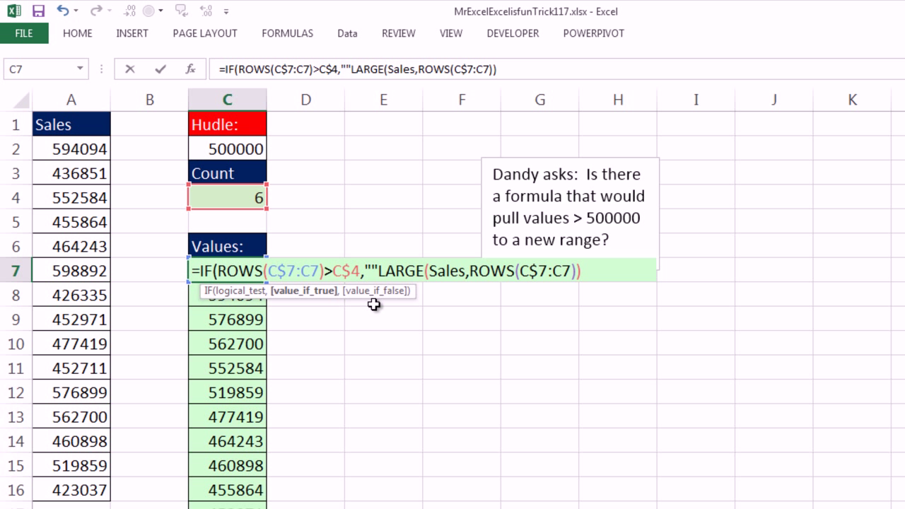
{"action": "type", "text": ","}
{"action": "left_click", "coordinate": [370, 271]}
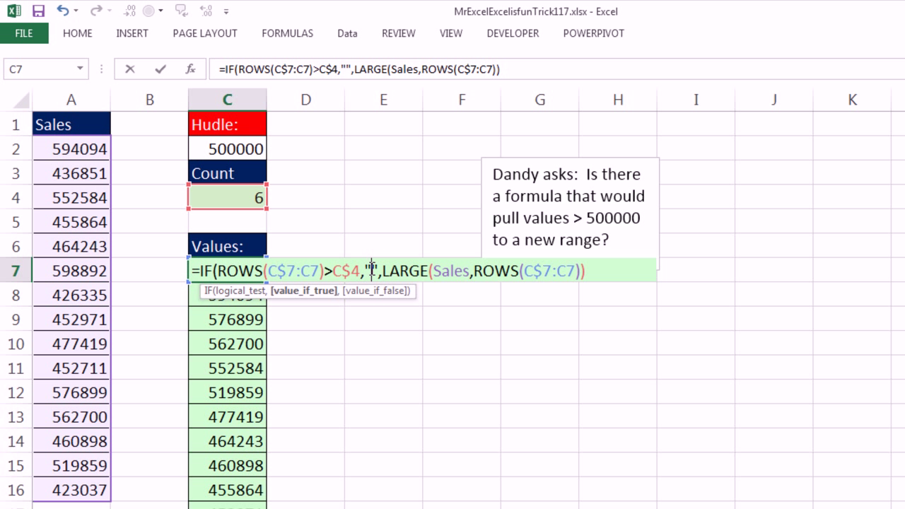
{"action": "left_click", "coordinate": [385, 271]}
{"action": "left_click", "coordinate": [608, 272]}
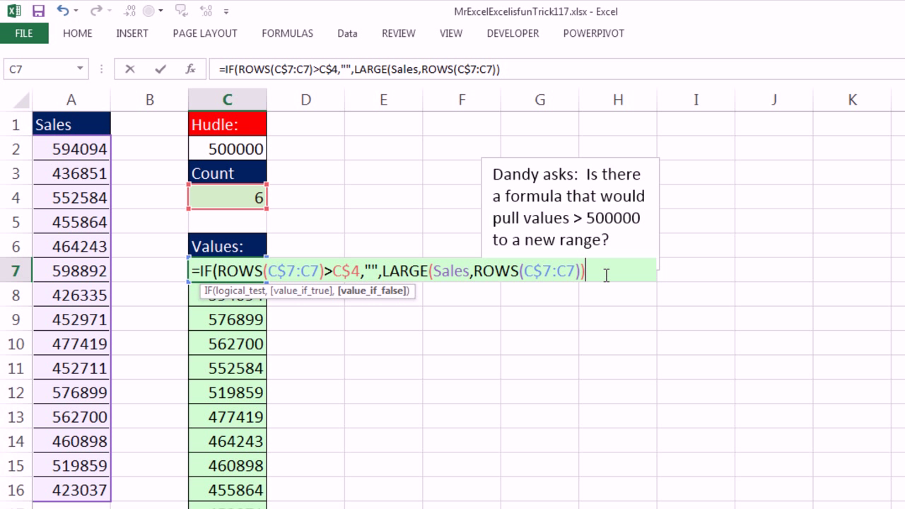
{"action": "type", "text": ")"}
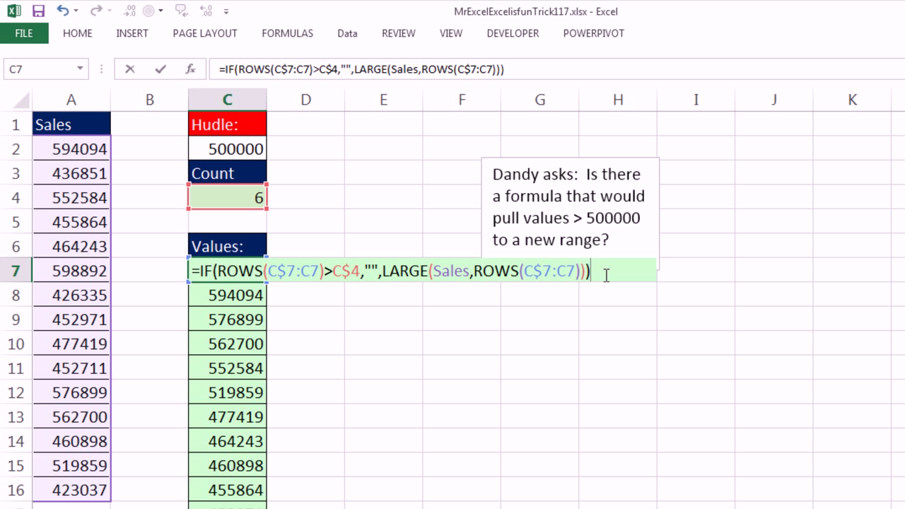
{"action": "key", "text": "ctrl+Return"}
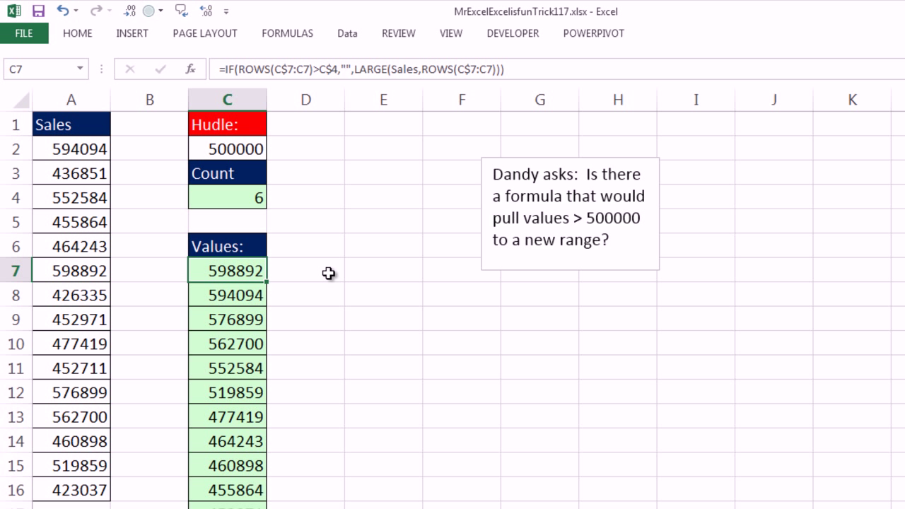
{"action": "double_click", "coordinate": [269, 283]}
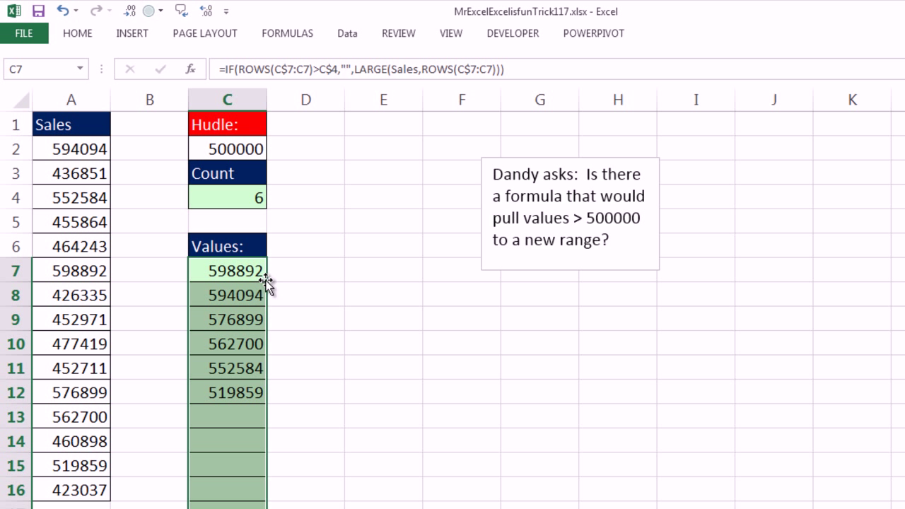
Step: Set the hurdle in cell C2 to 25000 to test the formulas
{"action": "left_click", "coordinate": [244, 151]}
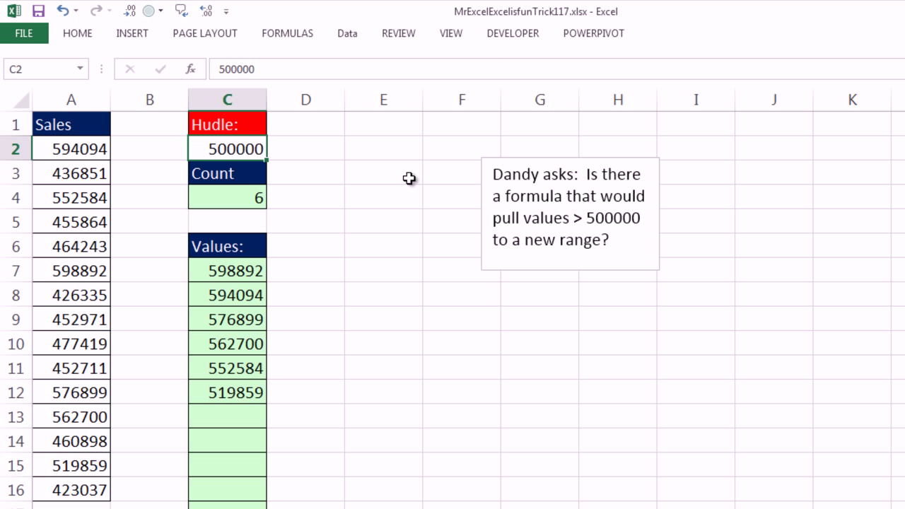
{"action": "type", "text": "25000"}
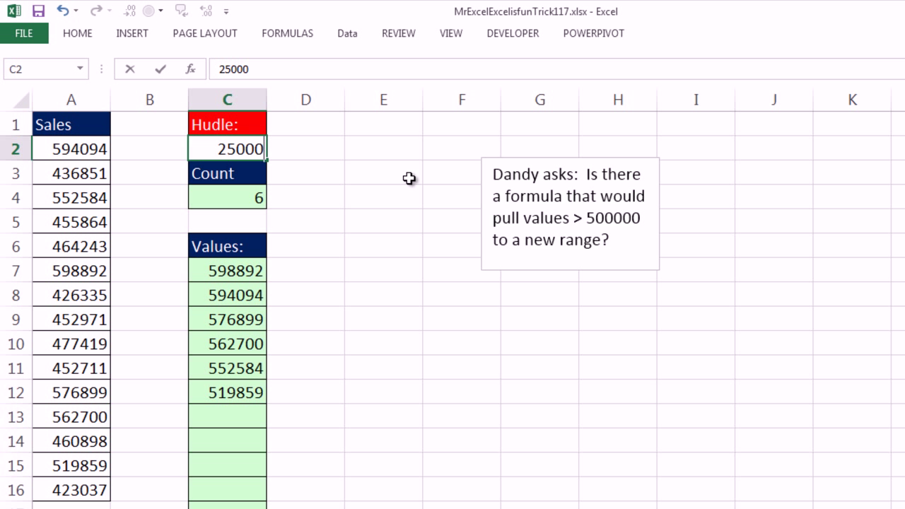
{"action": "key", "text": "ctrl+Return"}
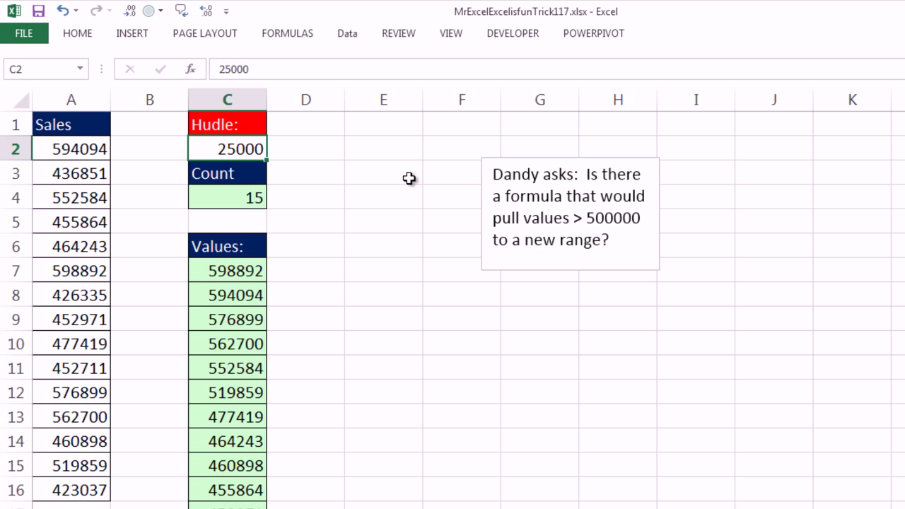
Step: Set the hurdle in cell C2 to 55000
{"action": "type", "text": "900"}
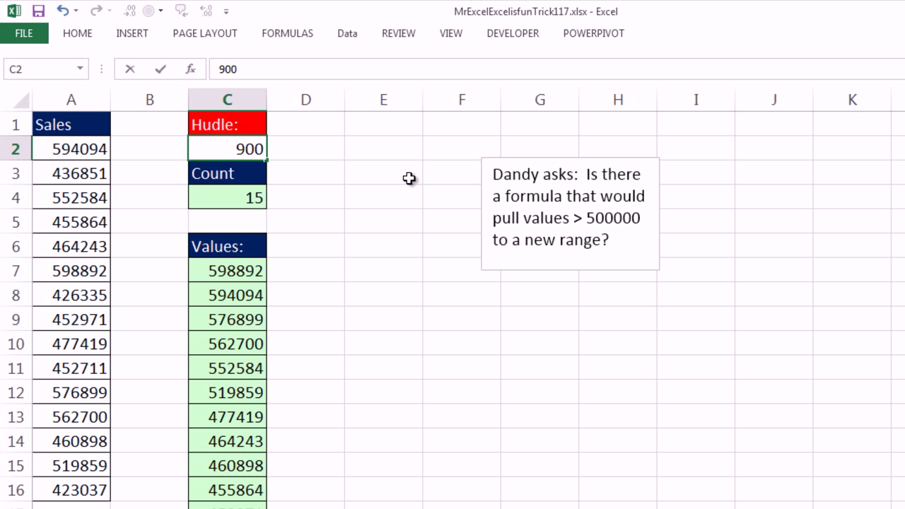
{"action": "key", "text": "Escape"}
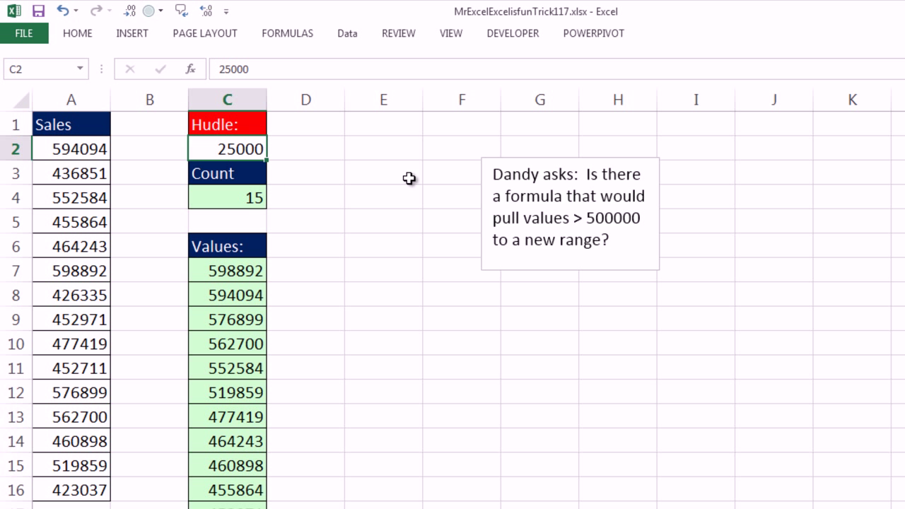
{"action": "type", "text": "500"}
{"action": "key", "text": "Escape"}
{"action": "type", "text": "55000"}
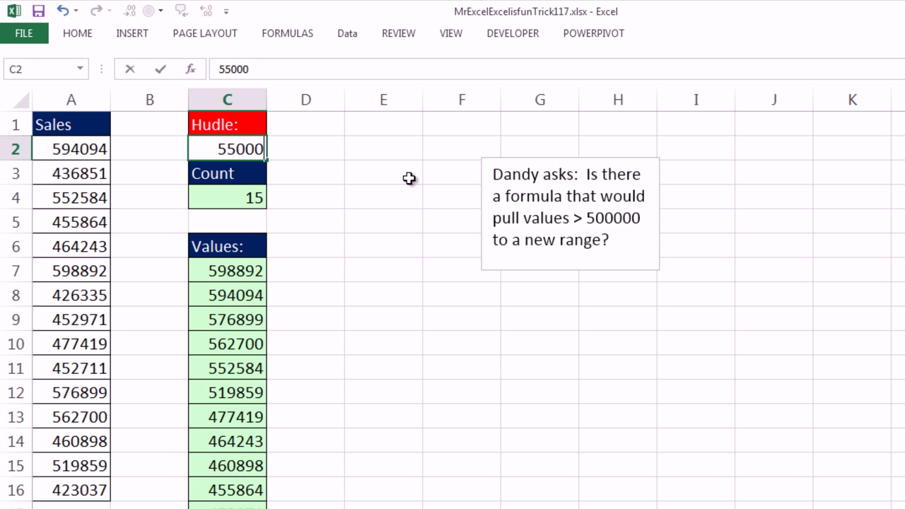
{"action": "key", "text": "ctrl+Return"}
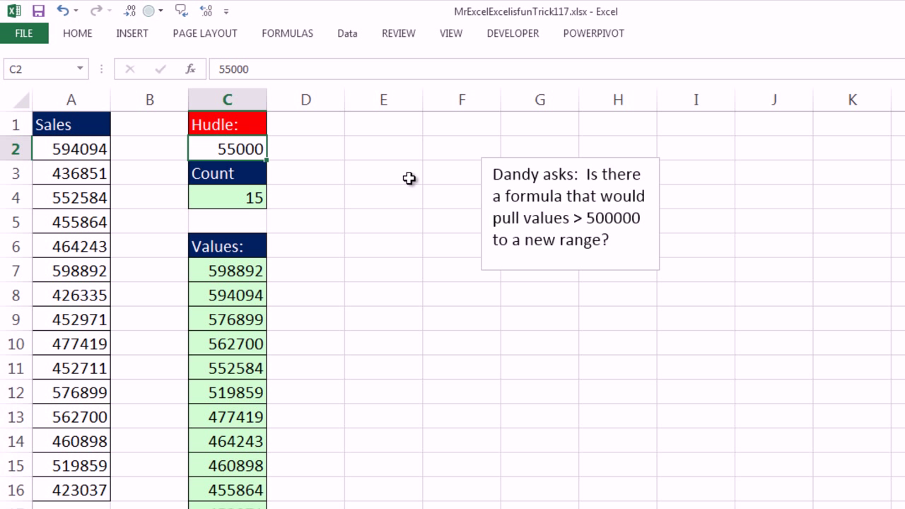
Step: Set the hurdle in cell C2 to 550000
{"action": "type", "text": "55"}
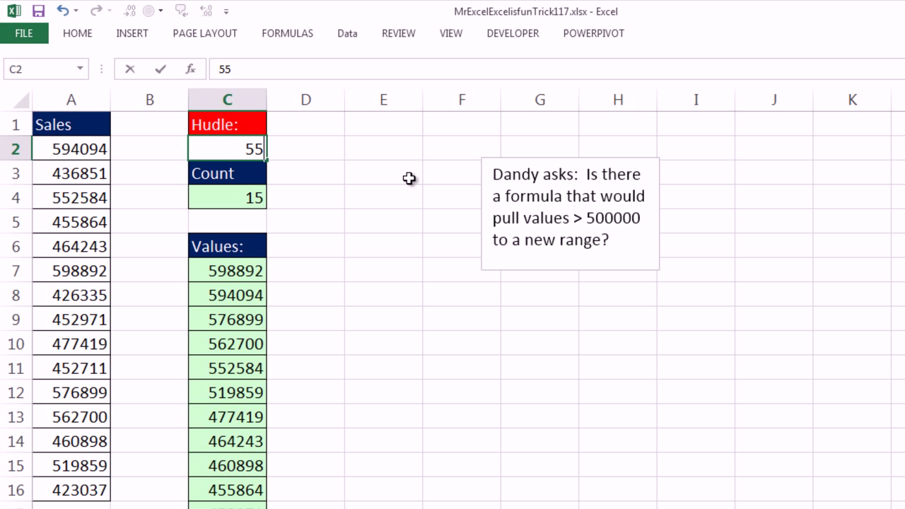
{"action": "type", "text": "0000"}
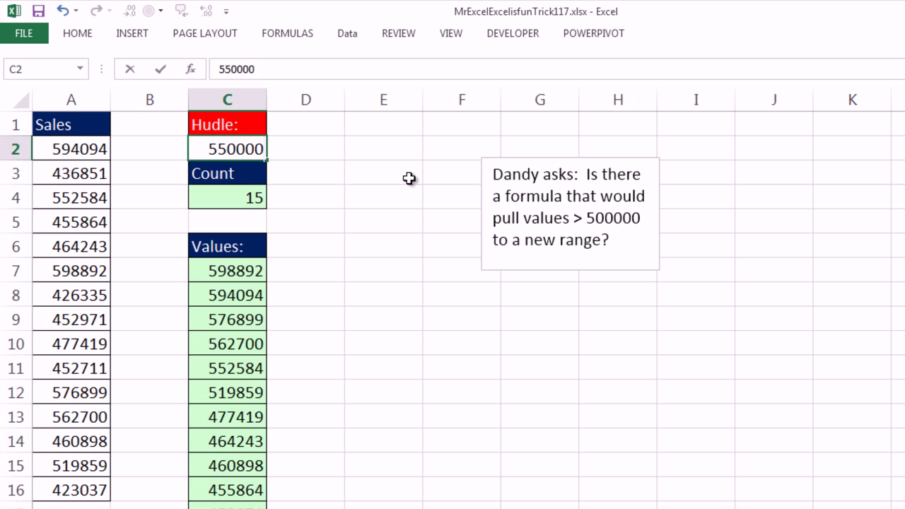
{"action": "key", "text": "ctrl+Return"}
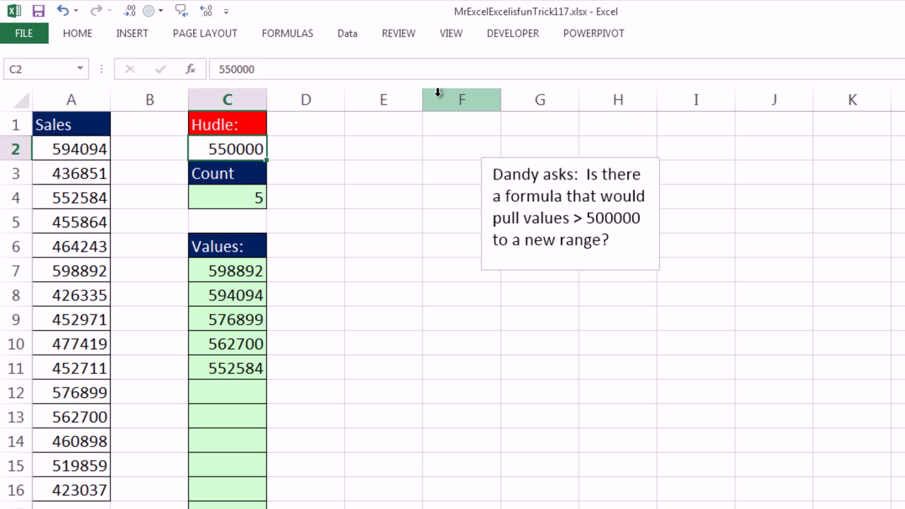